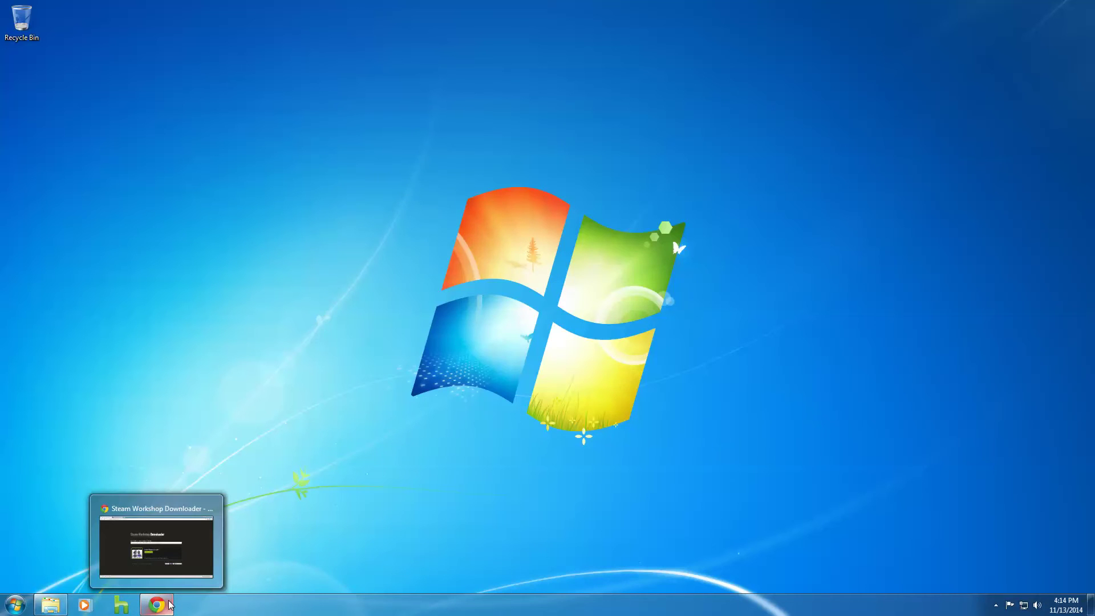
- Go back from the Workshop item to the top-rated Beyond Earth listing and open The Iron Pact
left_click(170, 605)
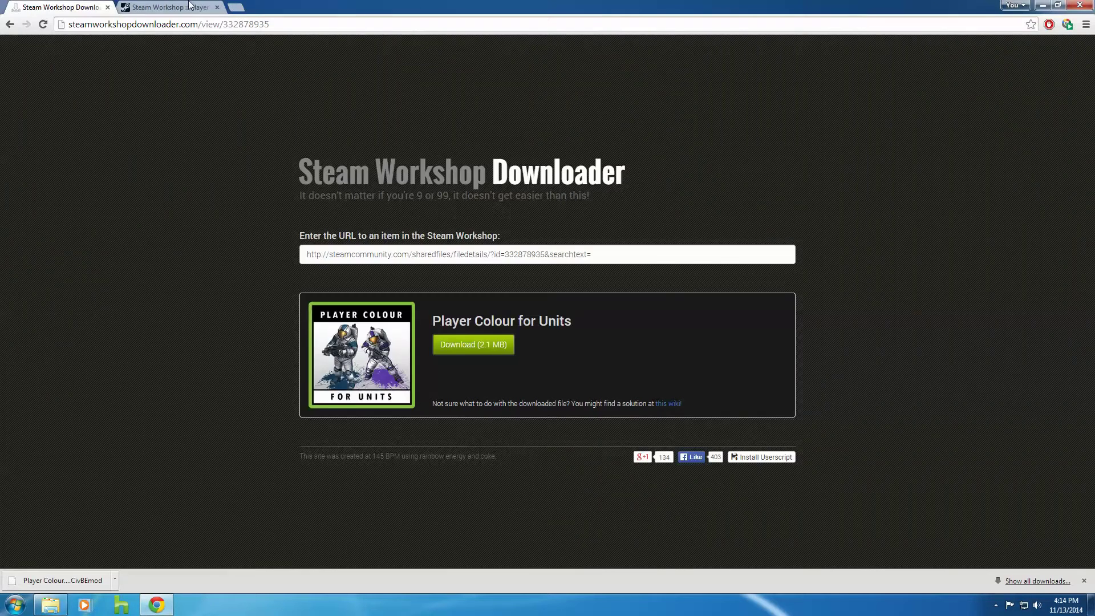
left_click(138, 9)
left_click(9, 24)
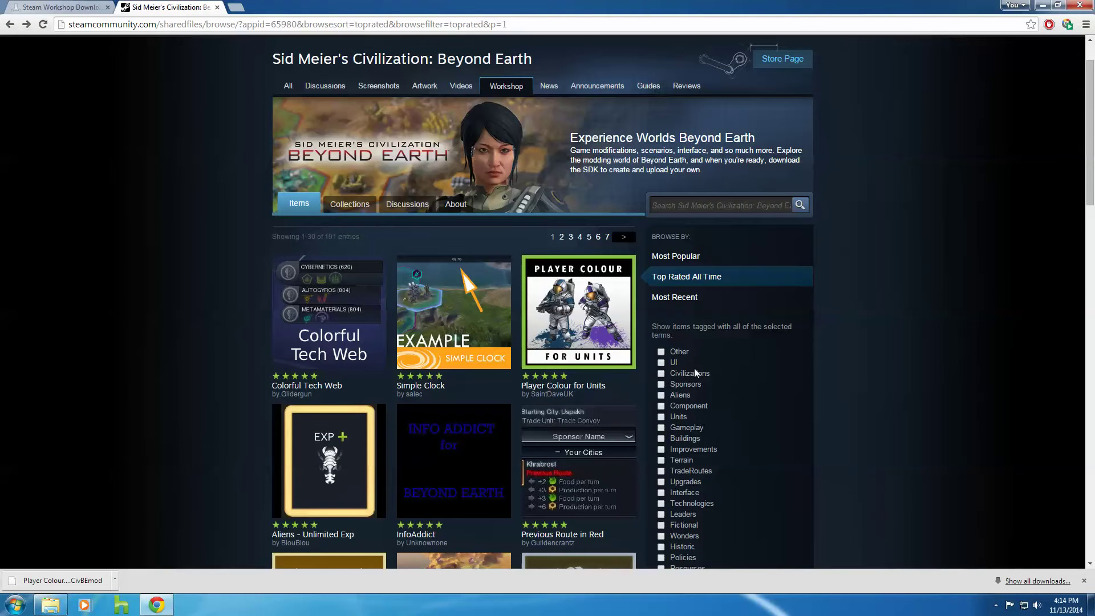
scroll(472, 386, "down", 1)
scroll(472, 386, "down", 2)
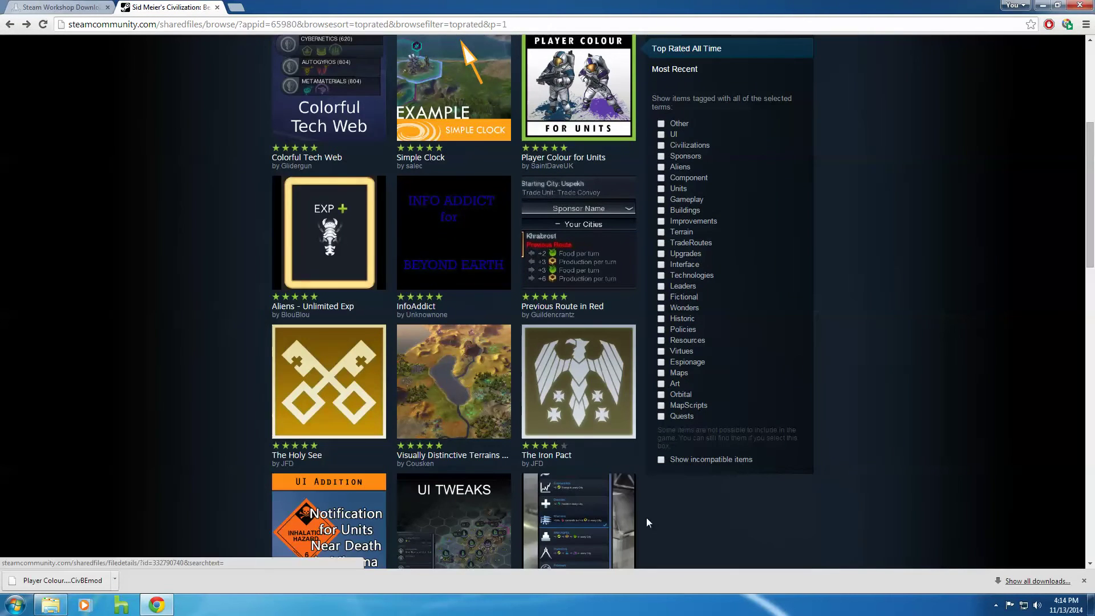
scroll(509, 277, "up", 4)
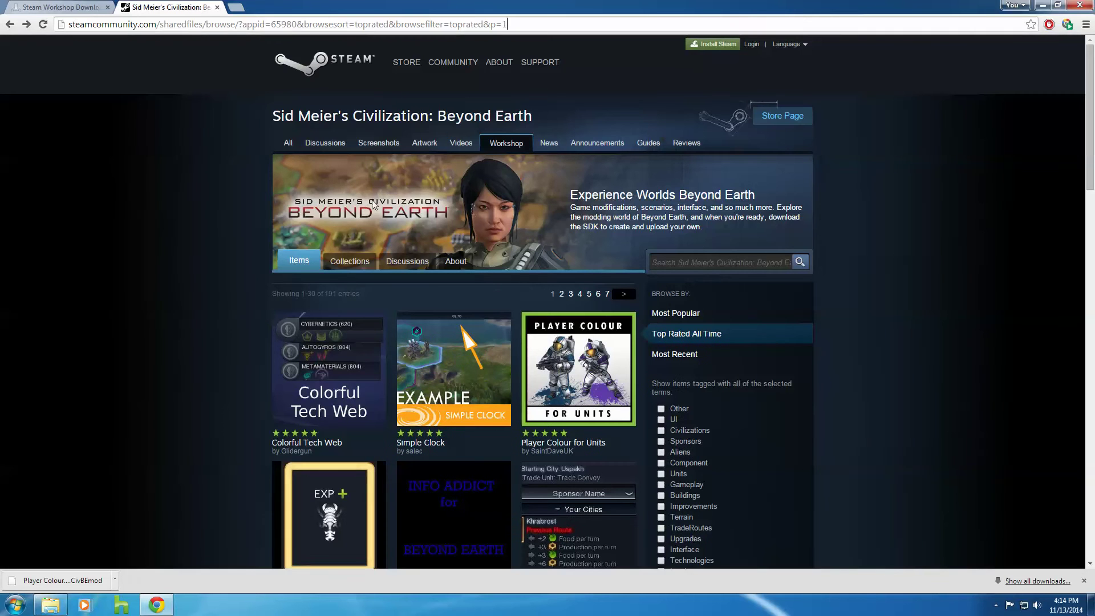
scroll(495, 296, "down", 1)
scroll(627, 406, "down", 2)
left_click(575, 338)
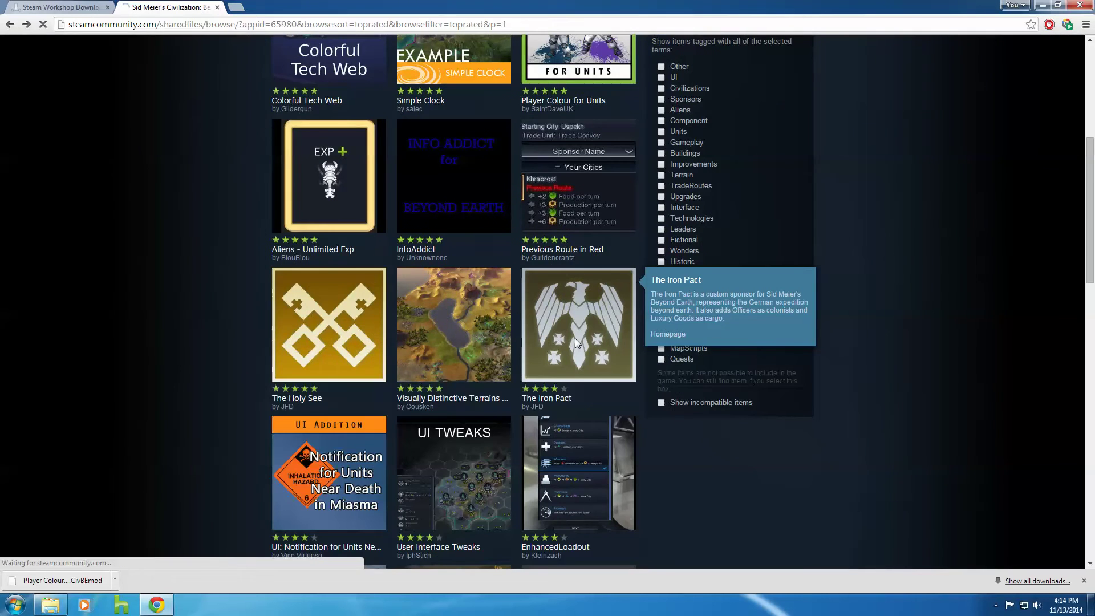
scroll(201, 334, "down", 1)
scroll(203, 331, "down", 1)
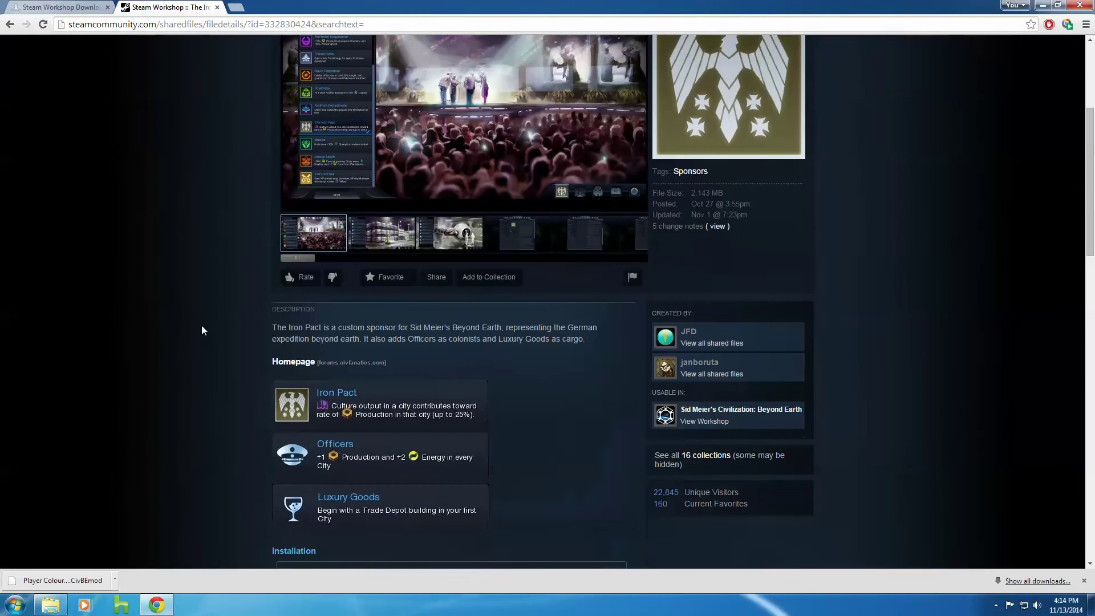
scroll(539, 403, "up", 2)
- Select The Iron Pact page's web address in the address bar to copy it
left_click(383, 26)
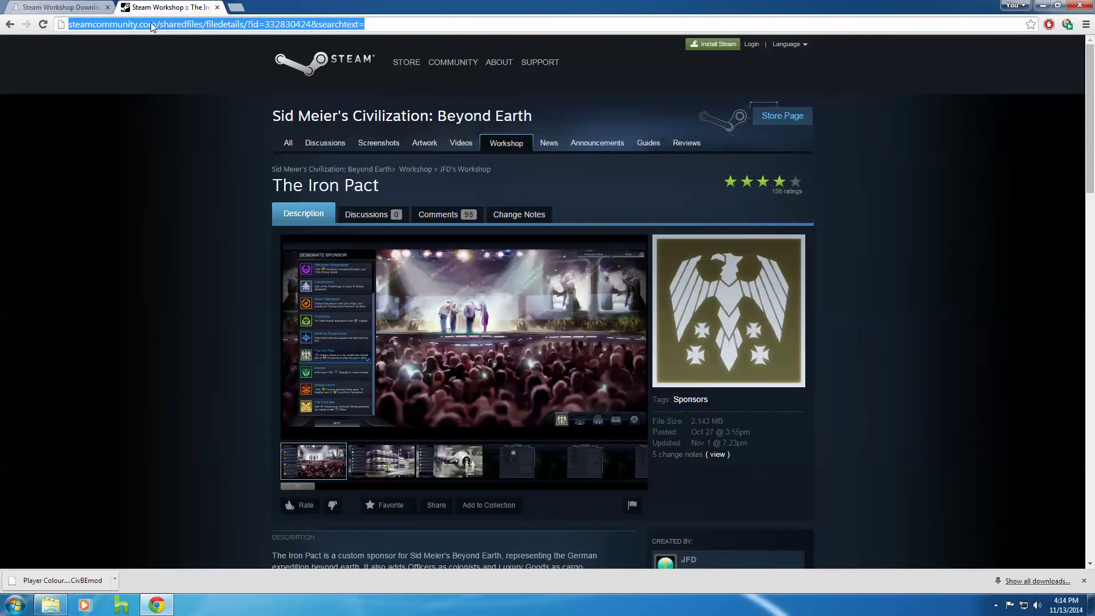
scroll(246, 171, "down", 1)
scroll(625, 369, "down", 3)
scroll(595, 360, "down", 3)
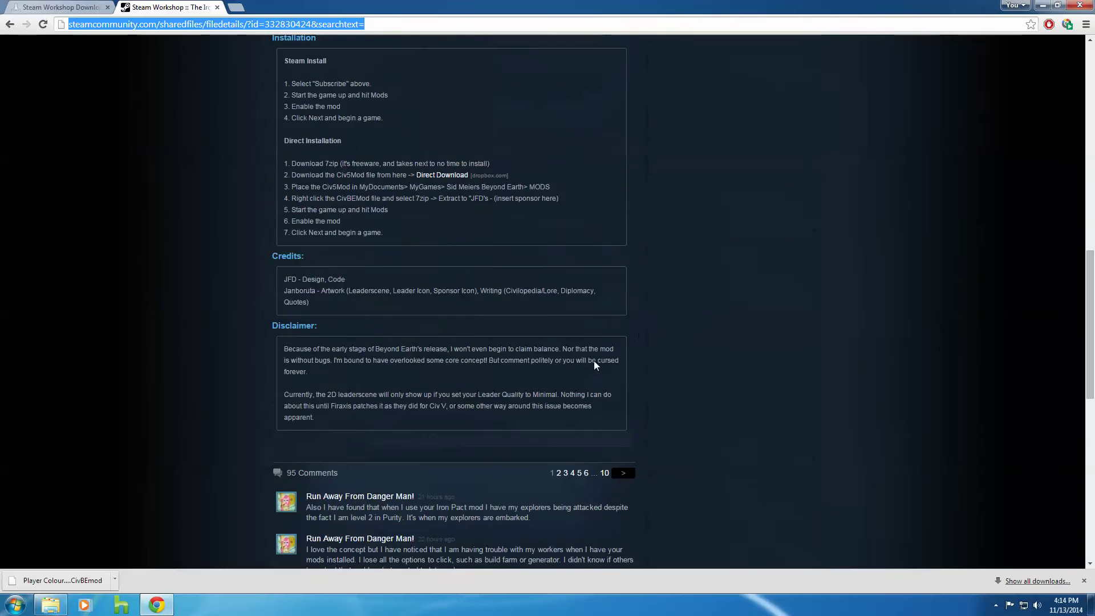
scroll(593, 360, "up", 5)
scroll(594, 360, "up", 3)
scroll(642, 450, "down", 5)
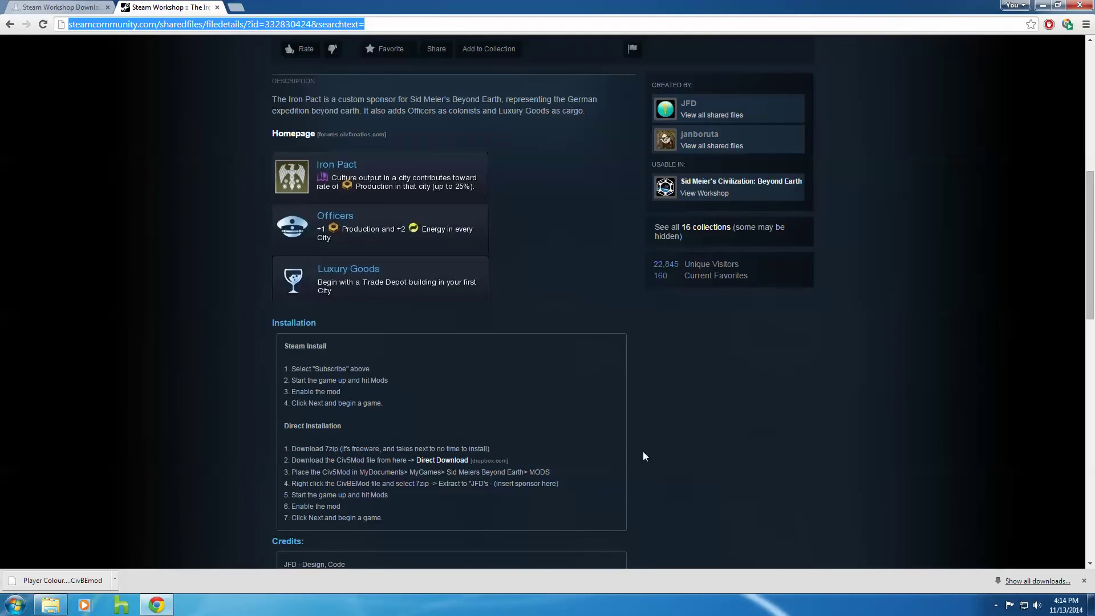
scroll(643, 451, "up", 4)
scroll(643, 450, "up", 2)
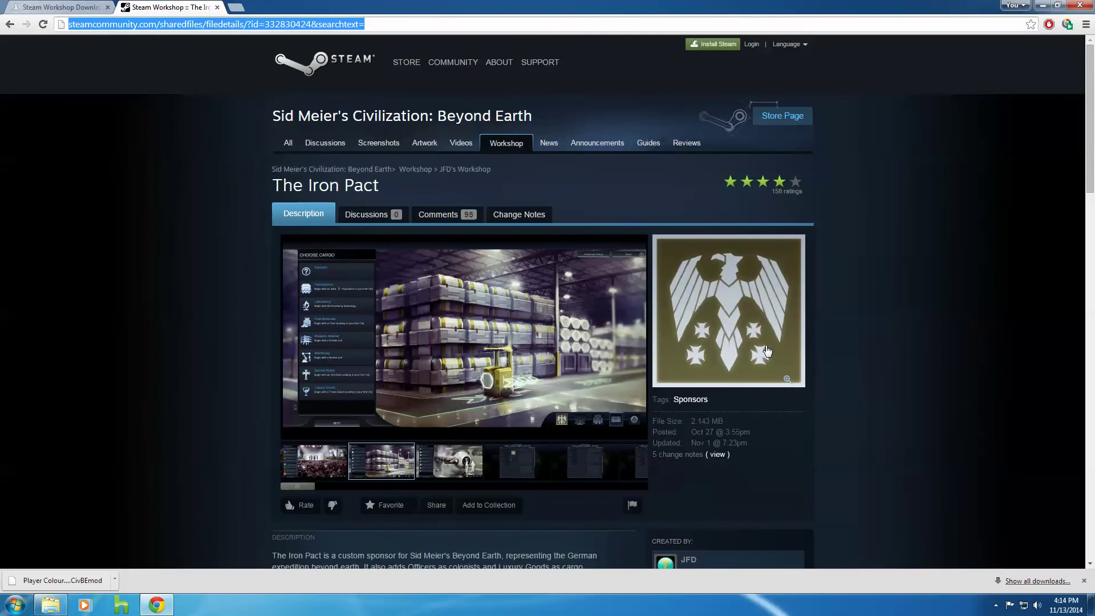
- Replace the old link in Steam Workshop Downloader with The Iron Pact's URL and download it
key("ctrl+shift+Tab")
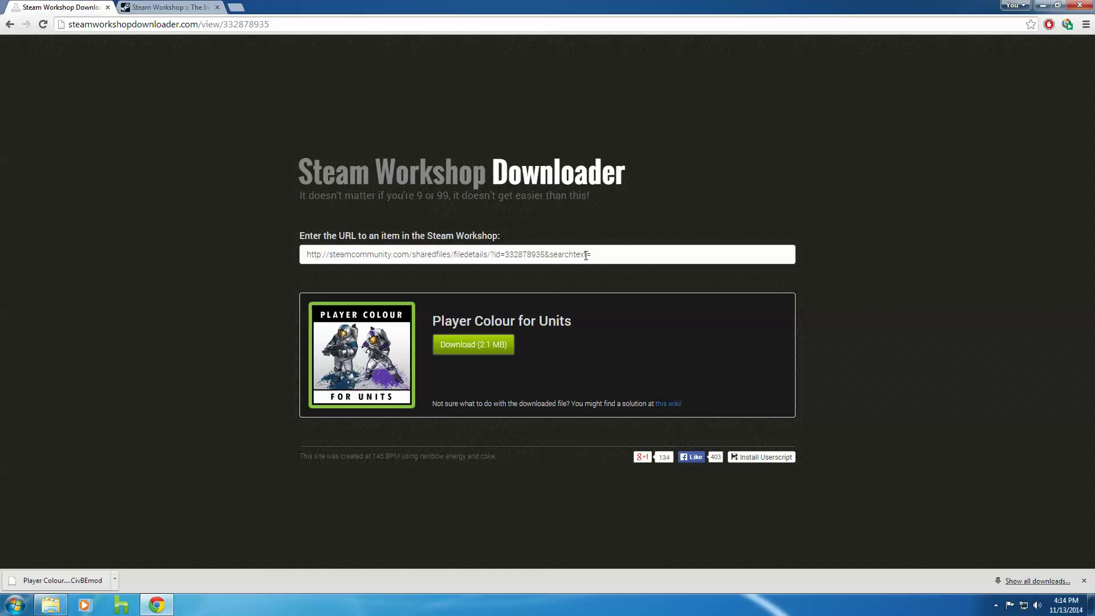
left_click_drag(68, 24, 197, 26)
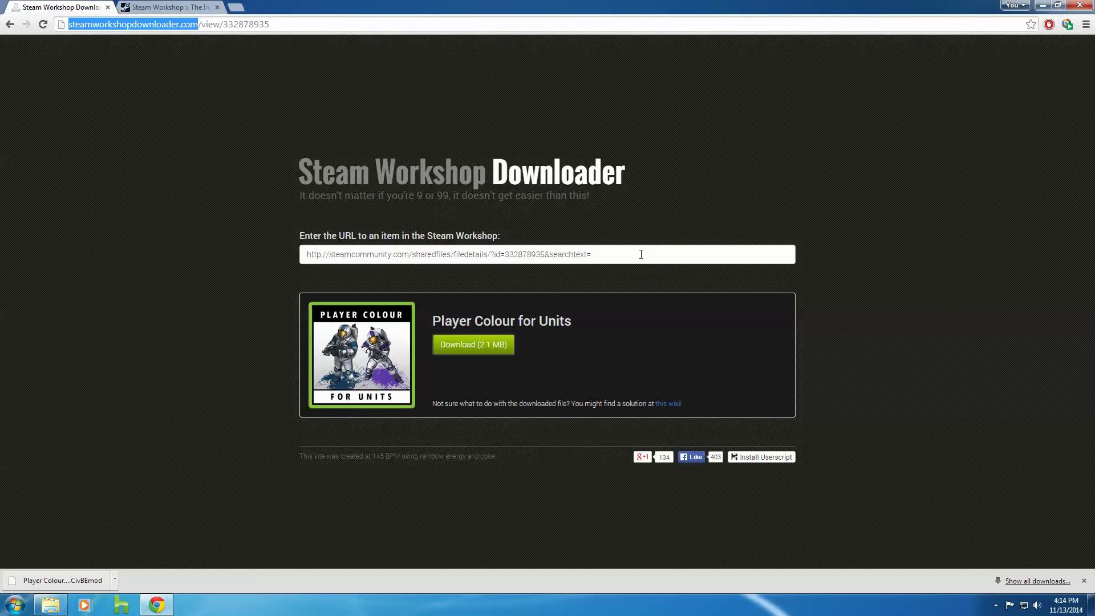
left_click_drag(639, 254, 216, 253)
type("http://steamcommunity.com/sharedfiles/filedetails/?id=332830424&searchtext=")
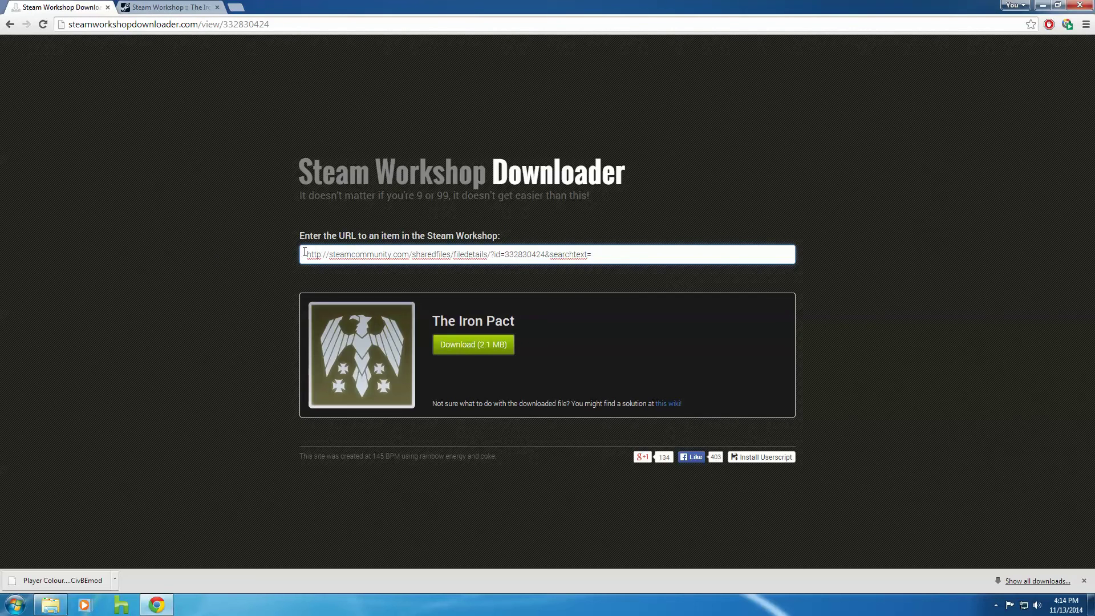
left_click(477, 344)
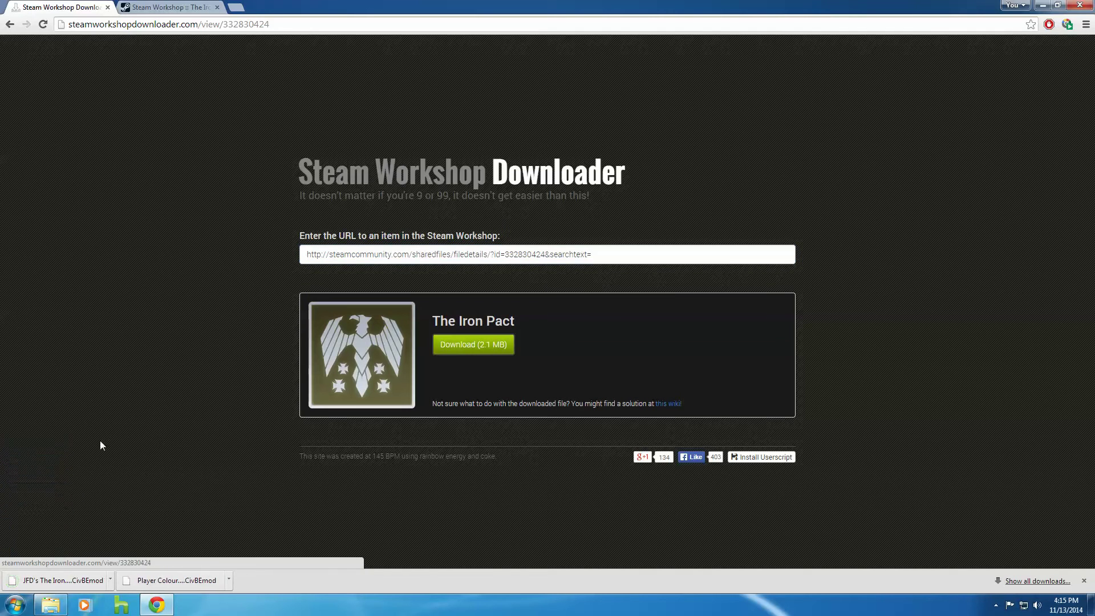
- Dismiss the downloaded Iron Pact file's shelf menu and minimize Chrome to the desktop
right_click(72, 584)
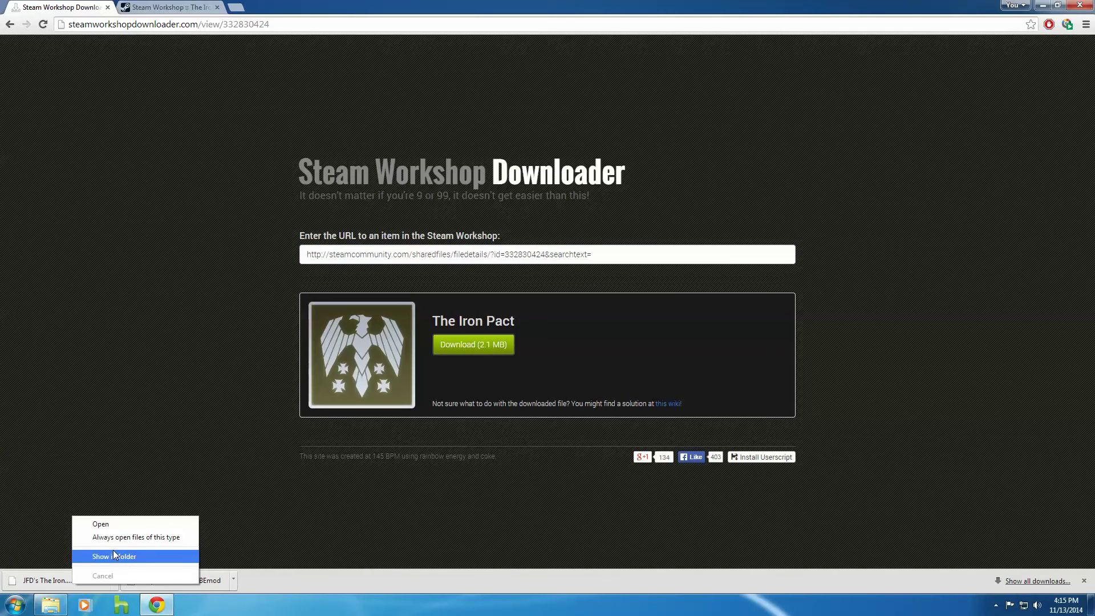
left_click(718, 195)
left_click(1042, 5)
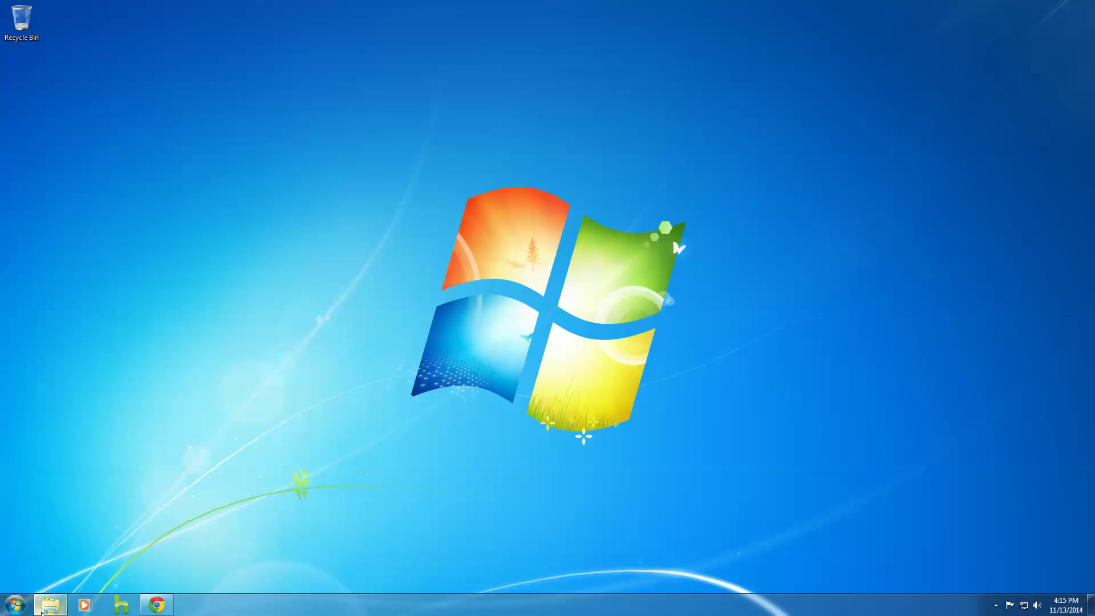
- Navigate Explorer to Documents > my games > Sid Meier's Civilization Beyond Earth > MODS, showing The Iron Pact
left_click(43, 607)
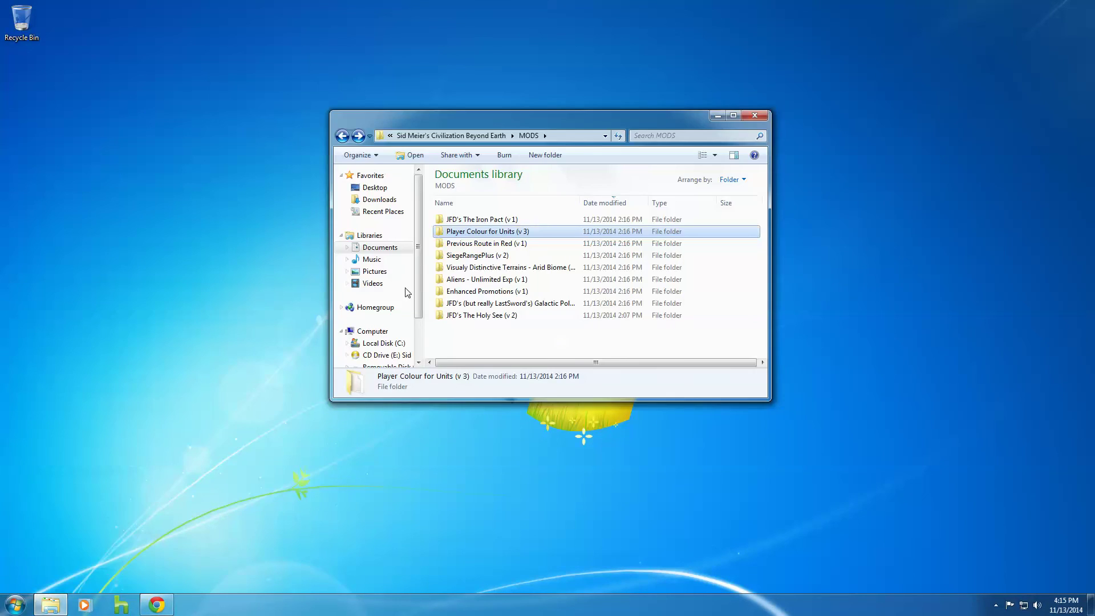
left_click(444, 136)
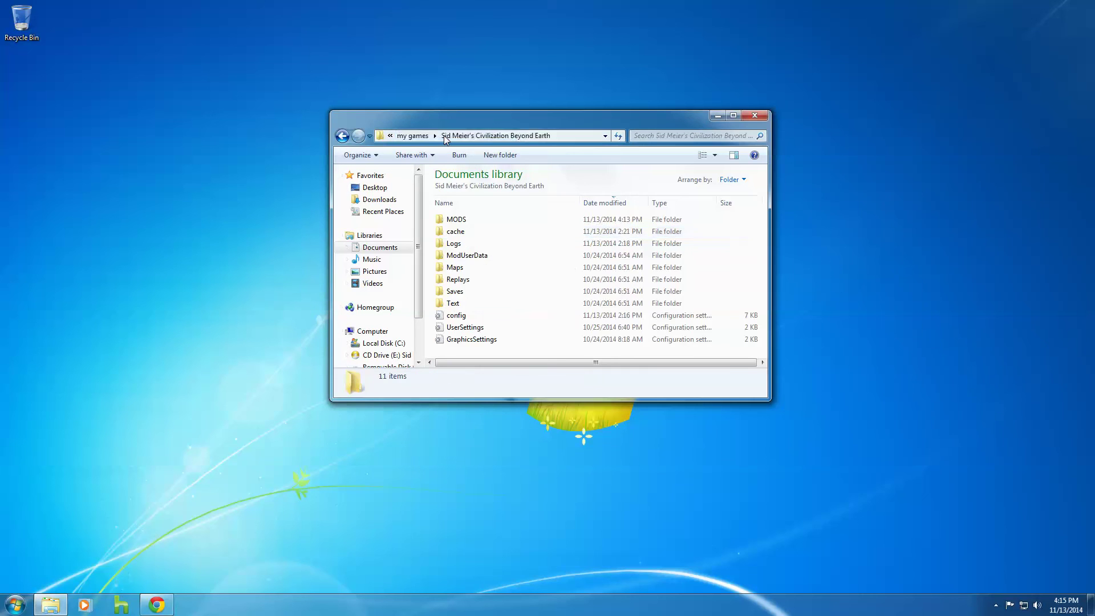
left_click(382, 249)
double_click(464, 330)
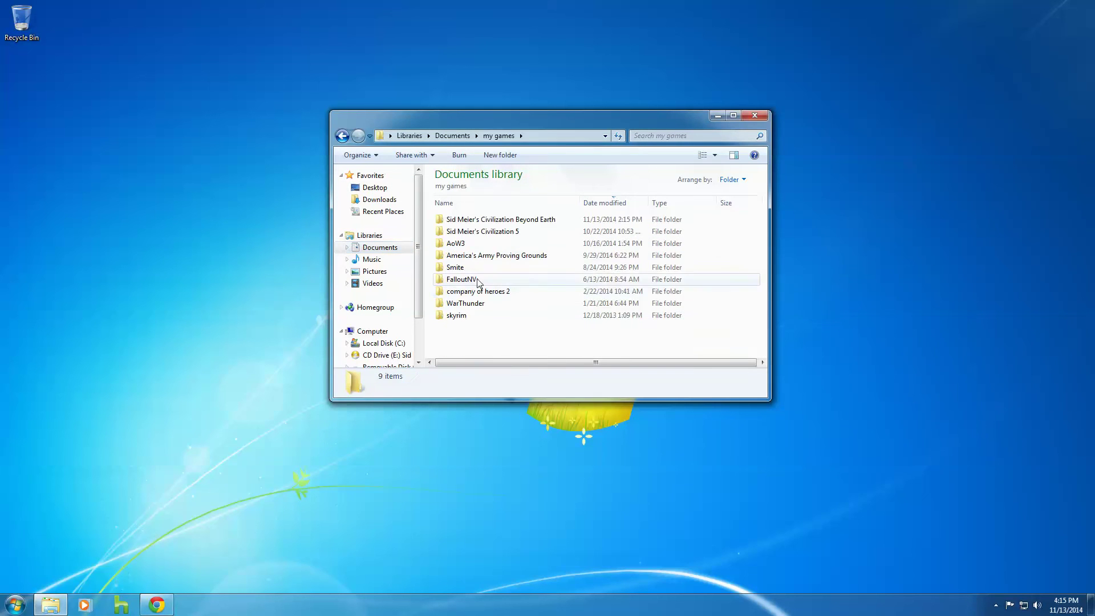
double_click(484, 221)
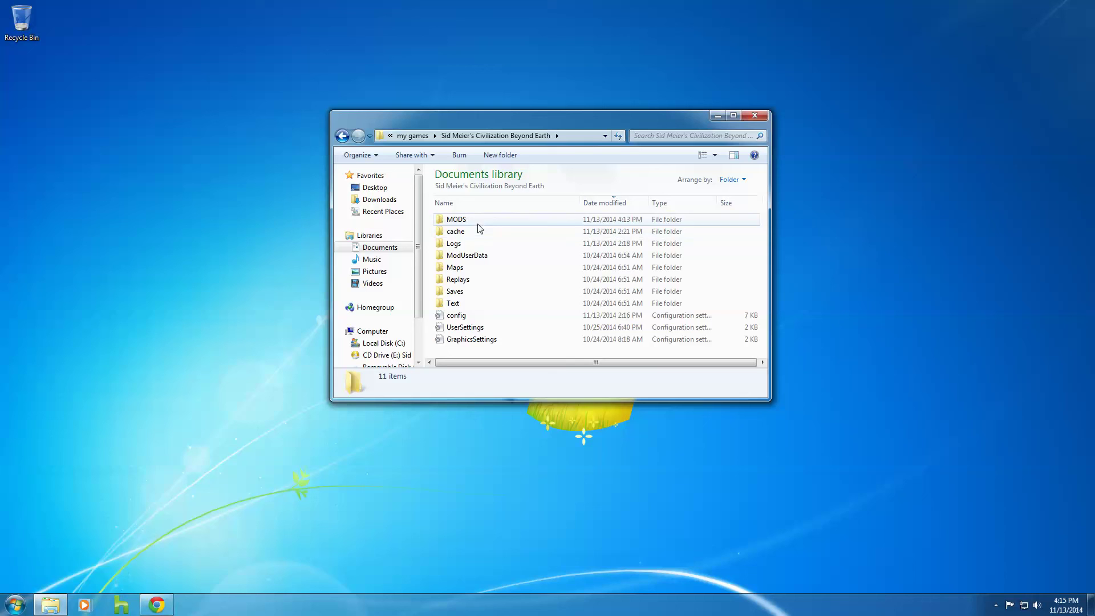
double_click(478, 223)
right_click(498, 341)
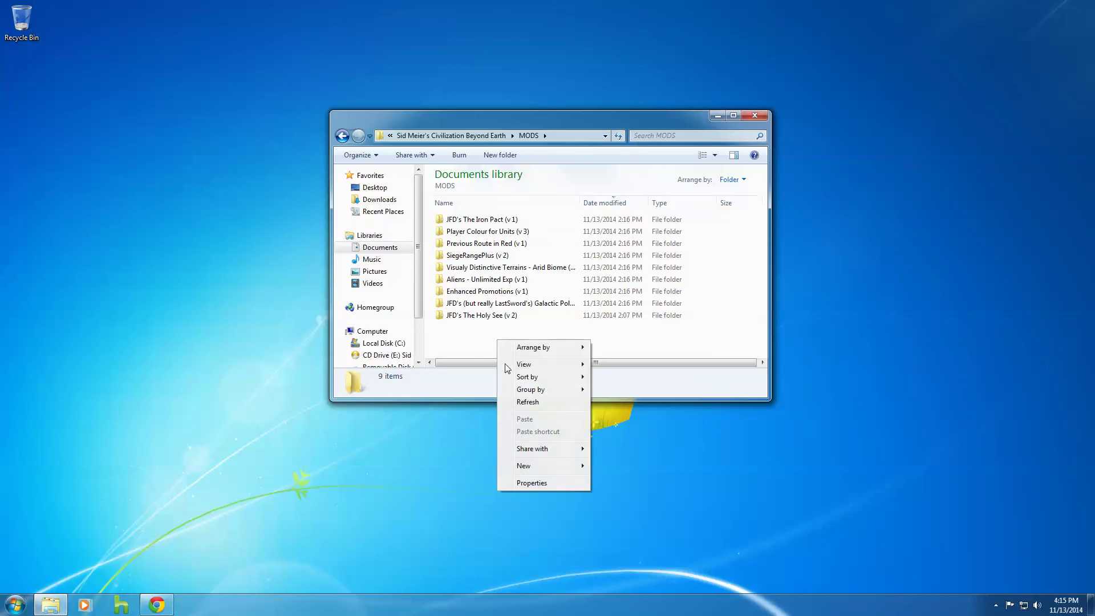
left_click(463, 345)
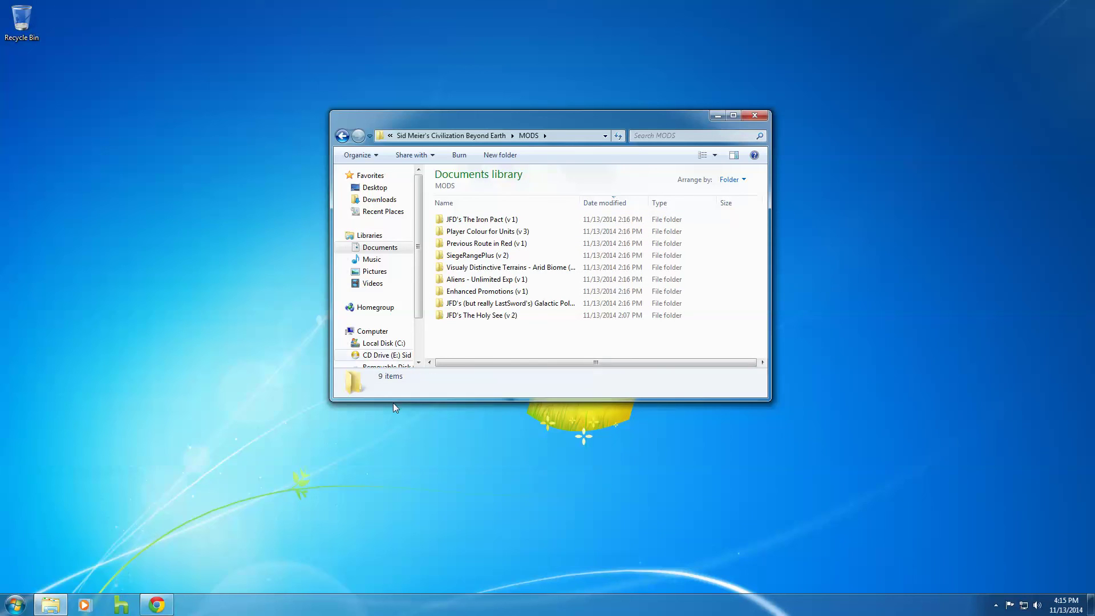
left_click(16, 605)
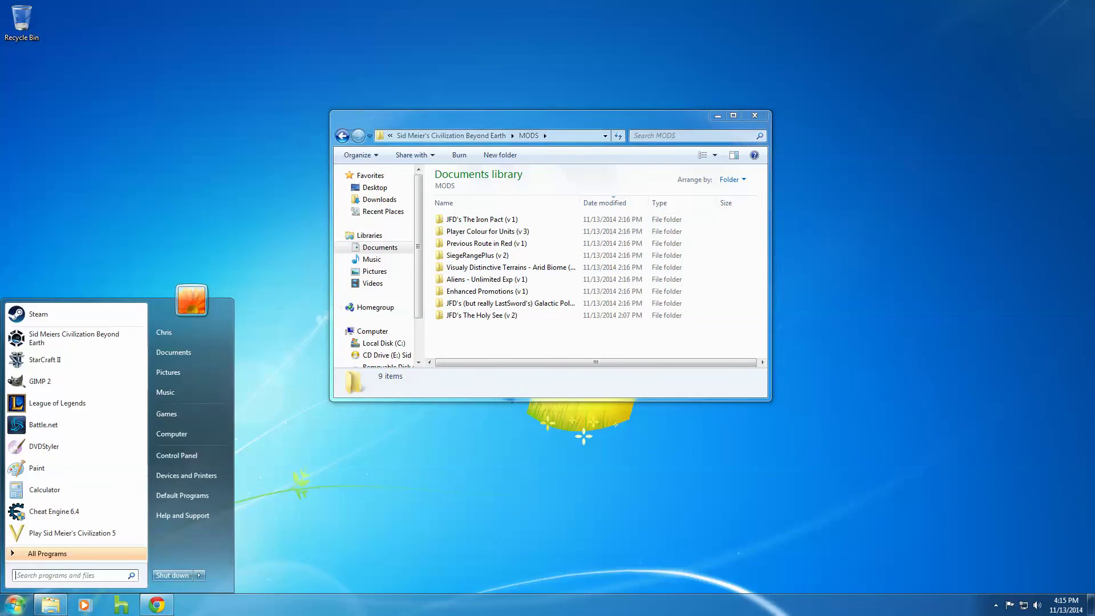
left_click(453, 340)
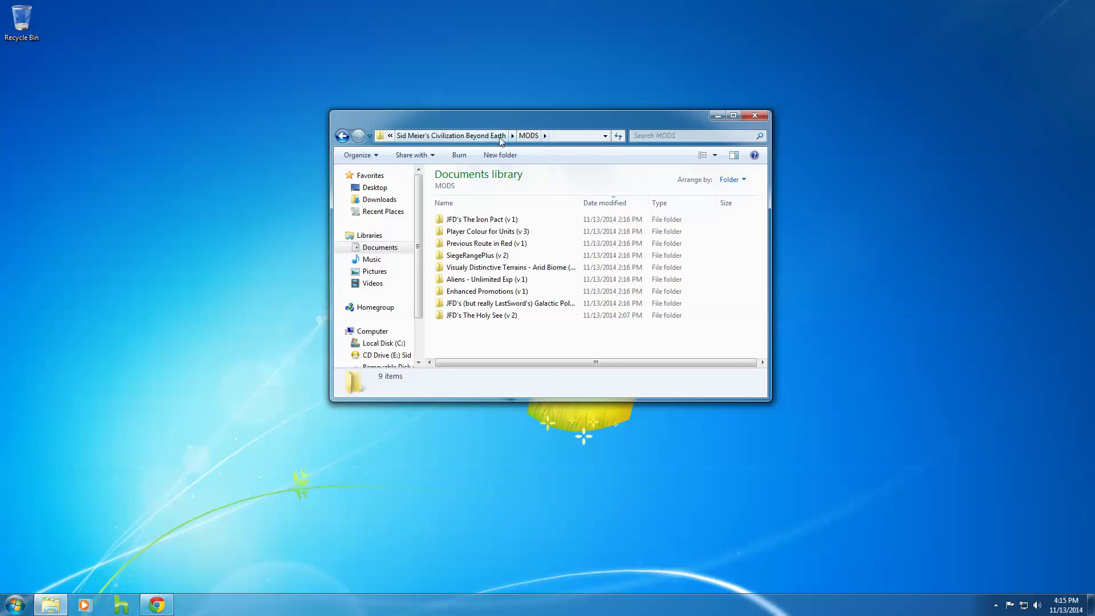
left_click_drag(534, 120, 605, 97)
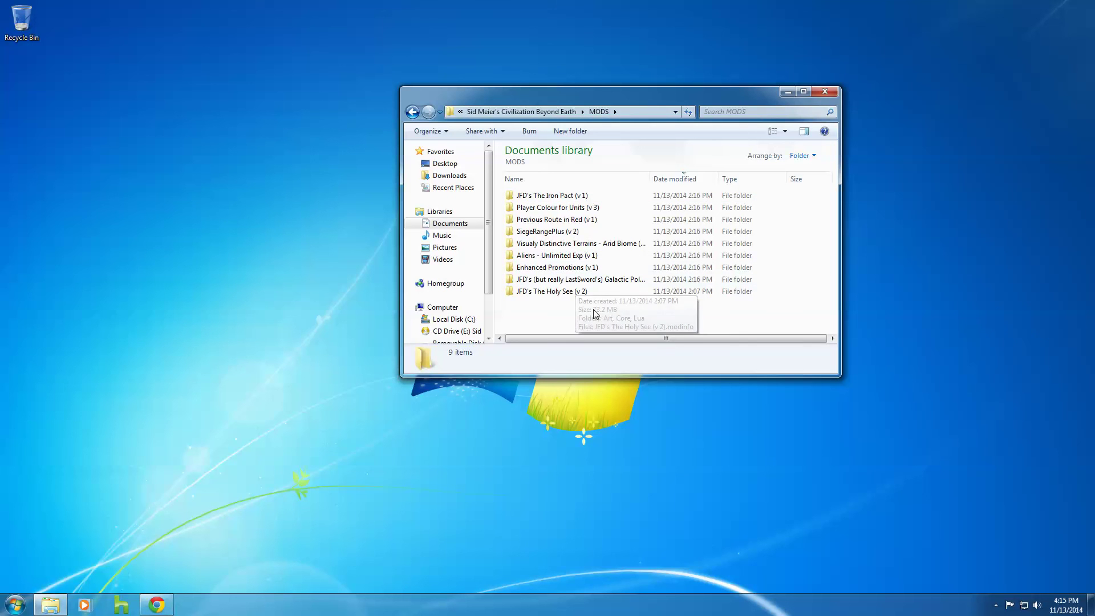
left_click(996, 605)
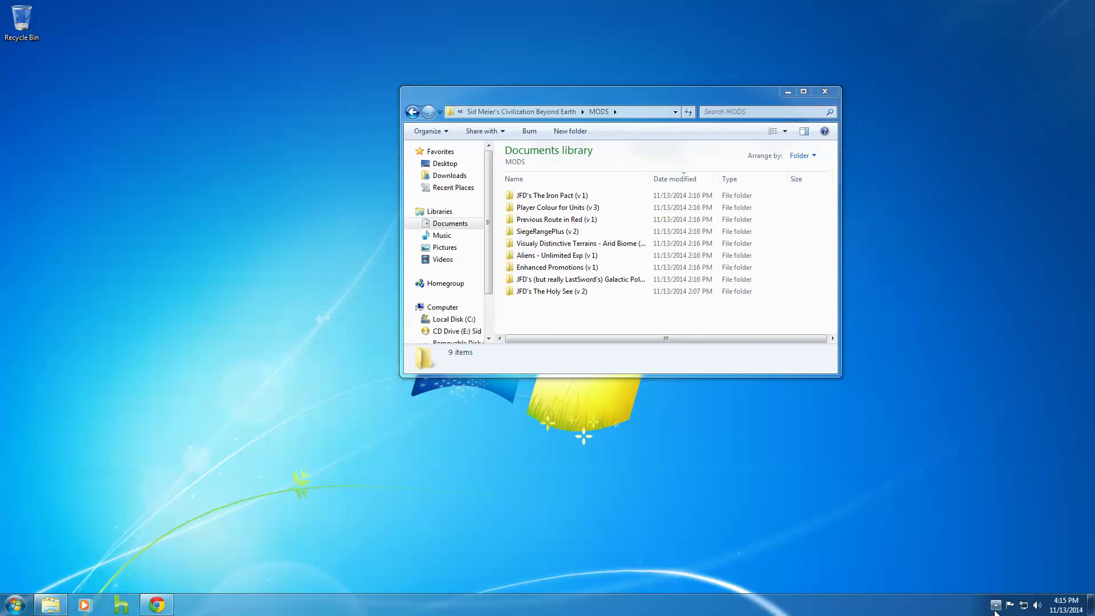
left_click(996, 605)
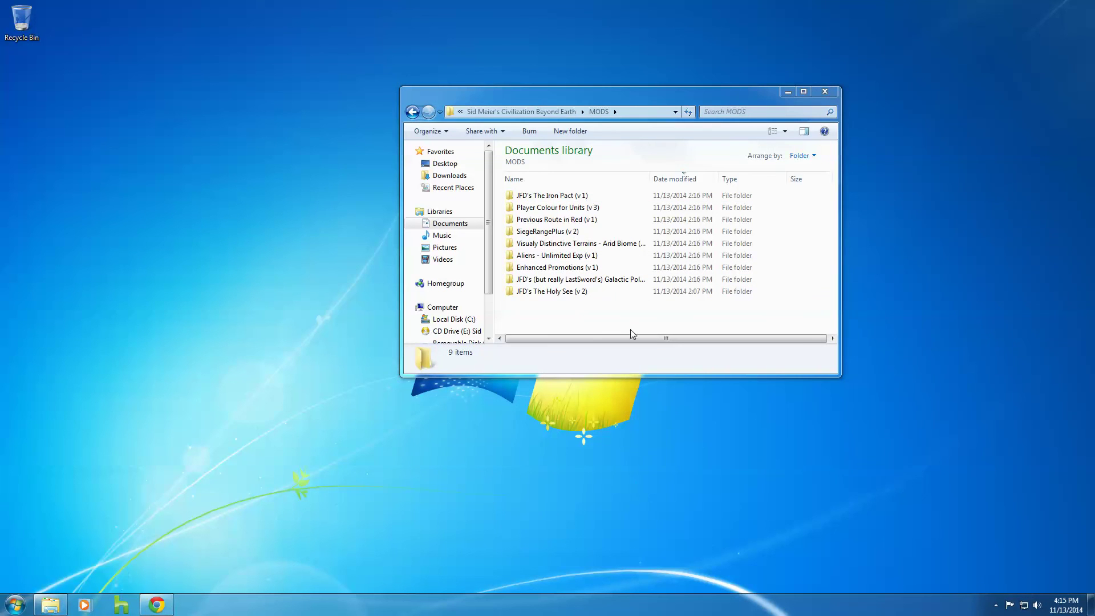